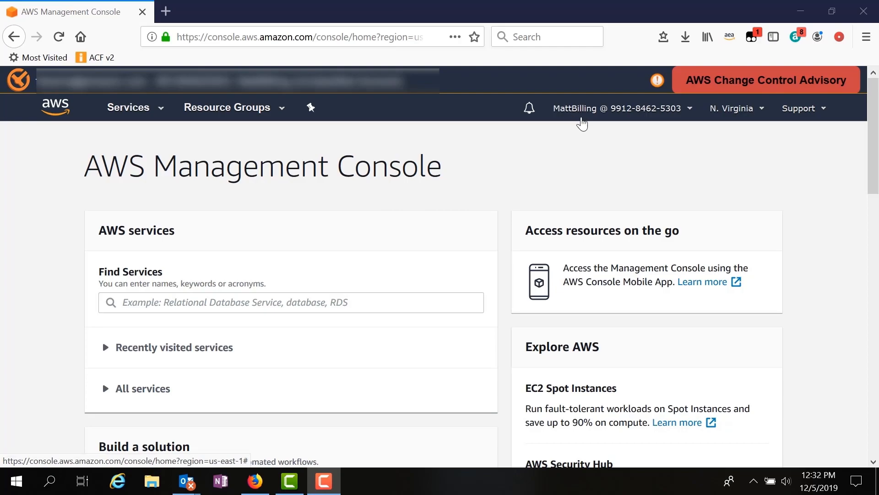
- Open the billing dashboard and examine the spend by service and the last-month, month-to-date and forecast costs
left_click(646, 120)
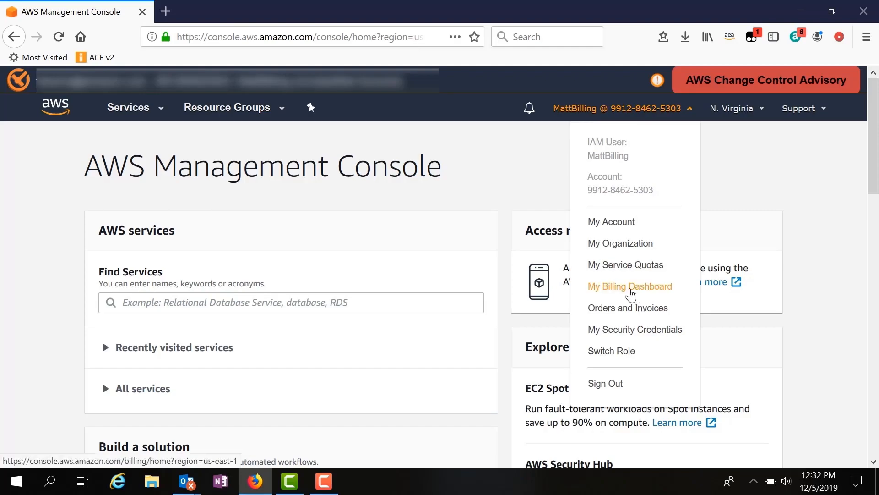
left_click(632, 286)
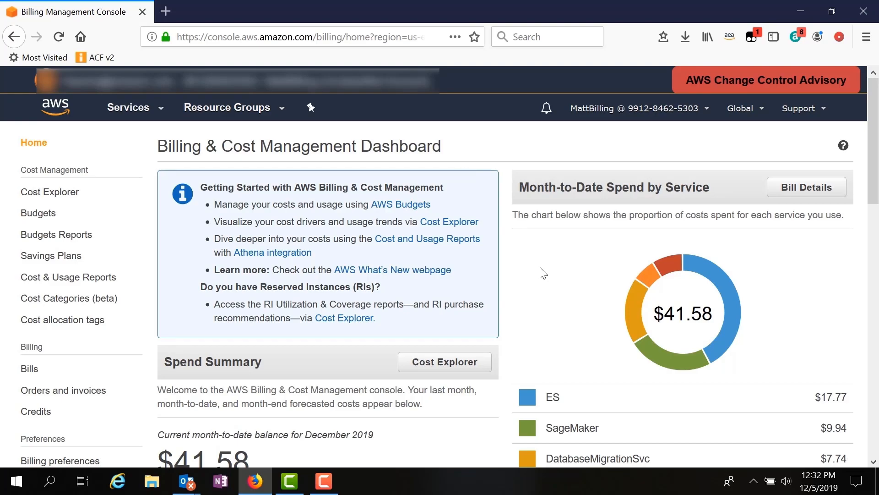
scroll(559, 270, "down", 3)
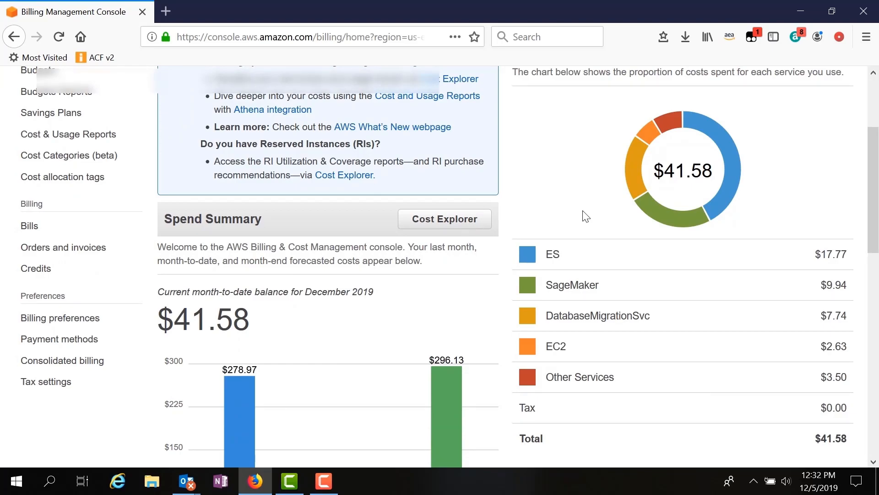
scroll(359, 291, "down", 3)
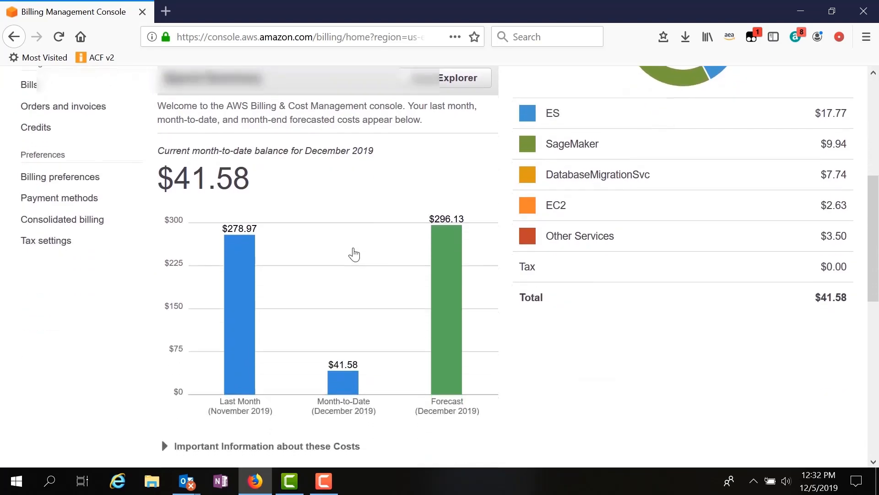
mouse_move(355, 240)
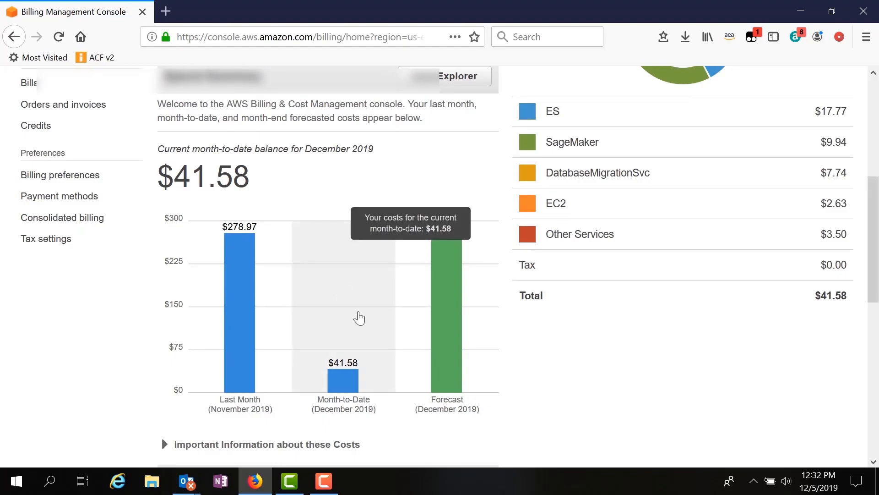
mouse_move(437, 318)
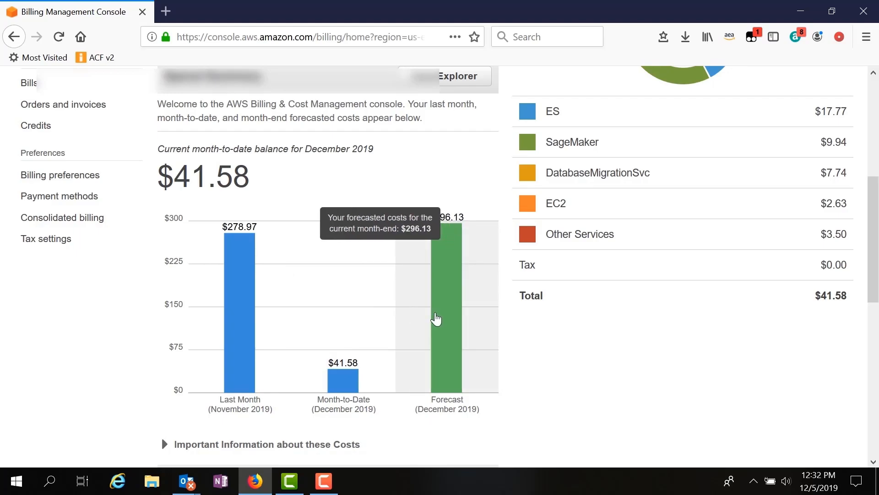
mouse_move(236, 298)
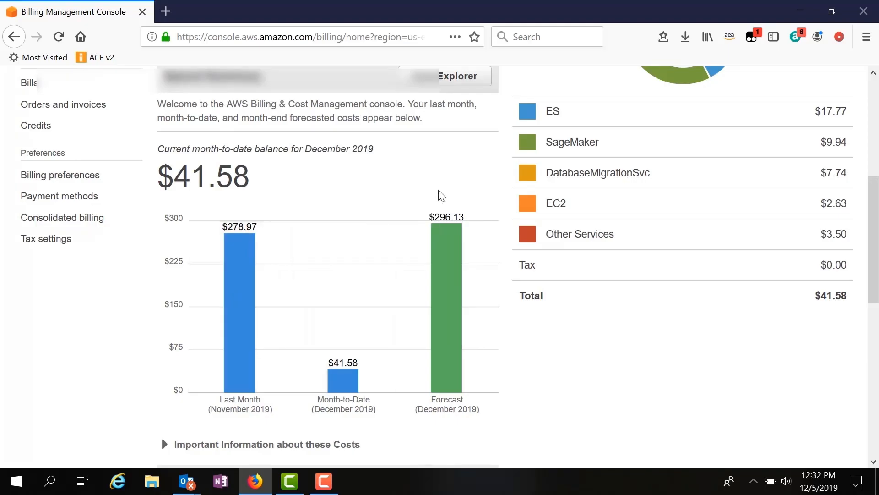
scroll(440, 184, "up", 2)
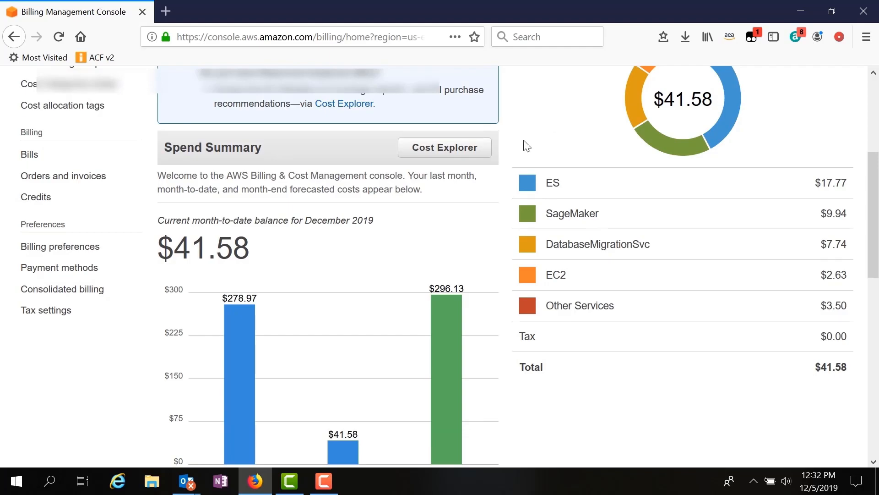
- Open Cost Explorer and bring up the detailed report for the daily unblended costs
left_click(441, 154)
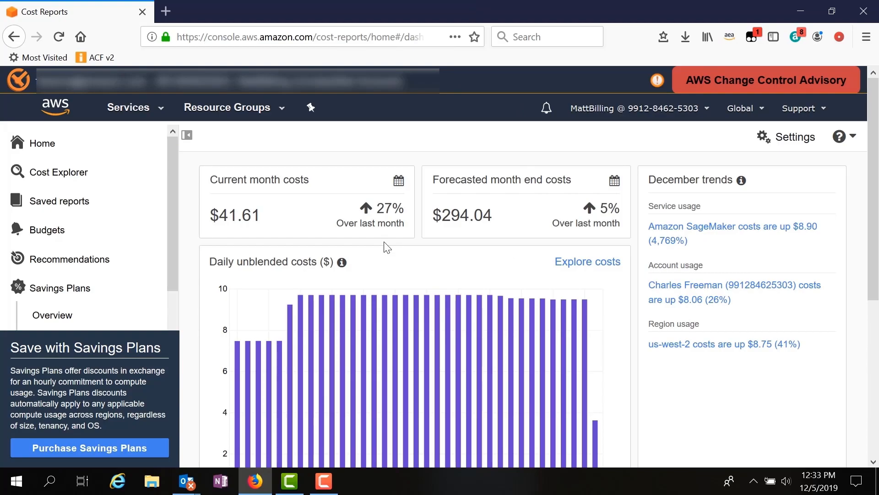
scroll(565, 257, "down", 2)
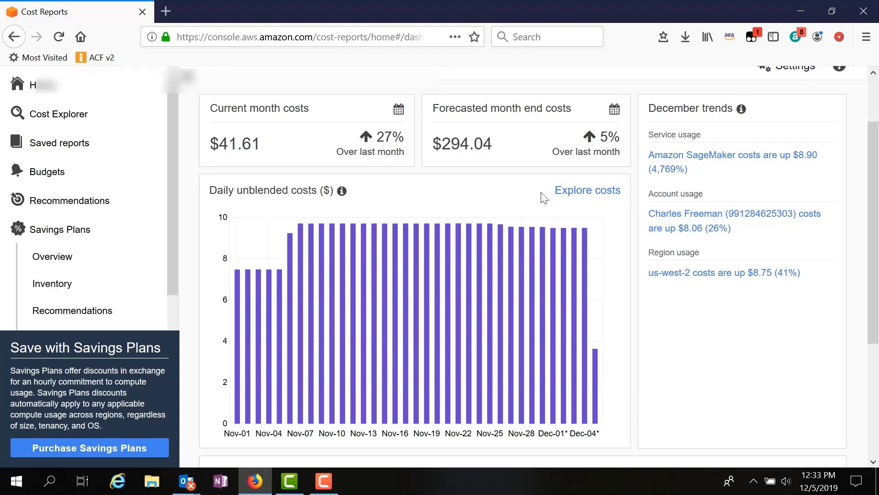
left_click(569, 195)
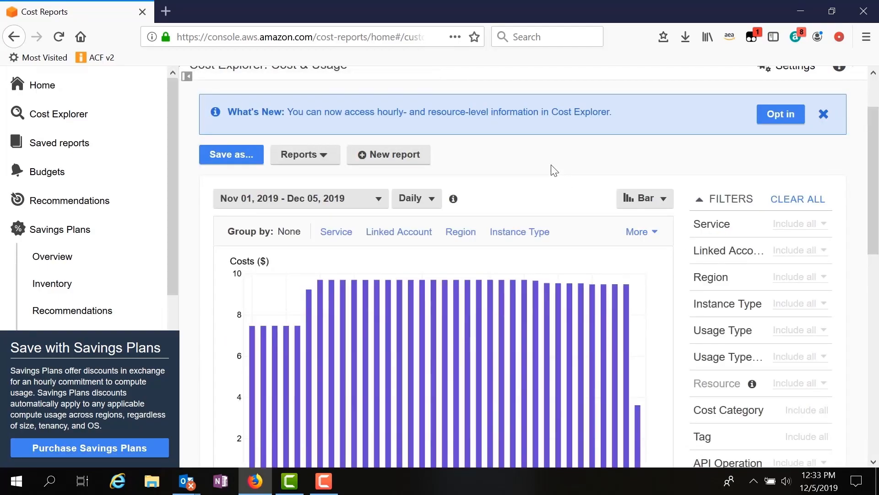
scroll(558, 154, "down", 1)
scroll(558, 153, "down", 1)
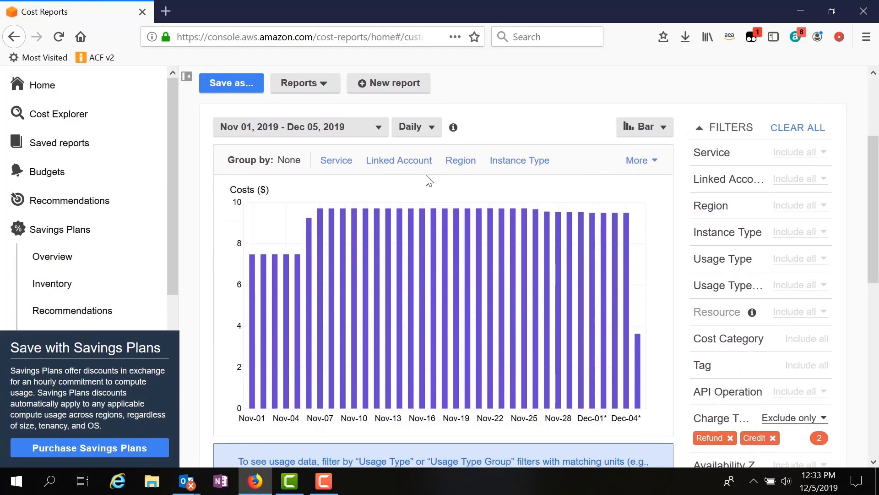
- Compare the daily costs grouped by Region, by Instance Type and finally by Service
left_click(461, 161)
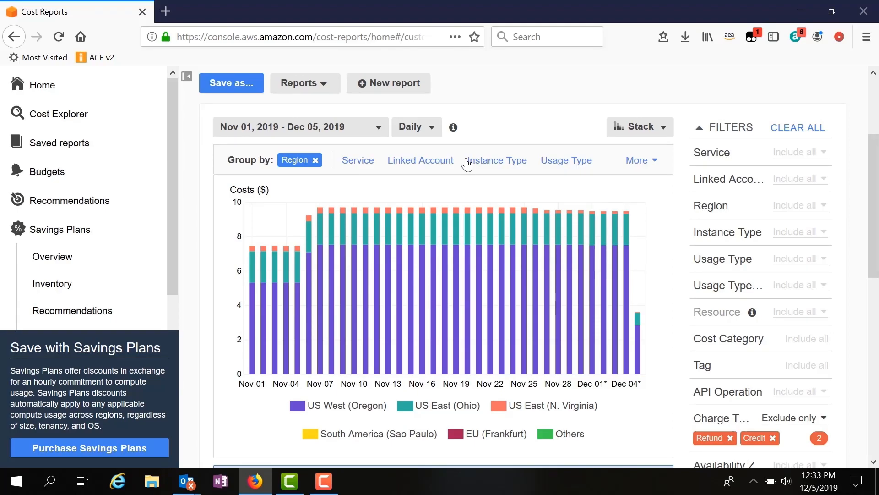
left_click(506, 160)
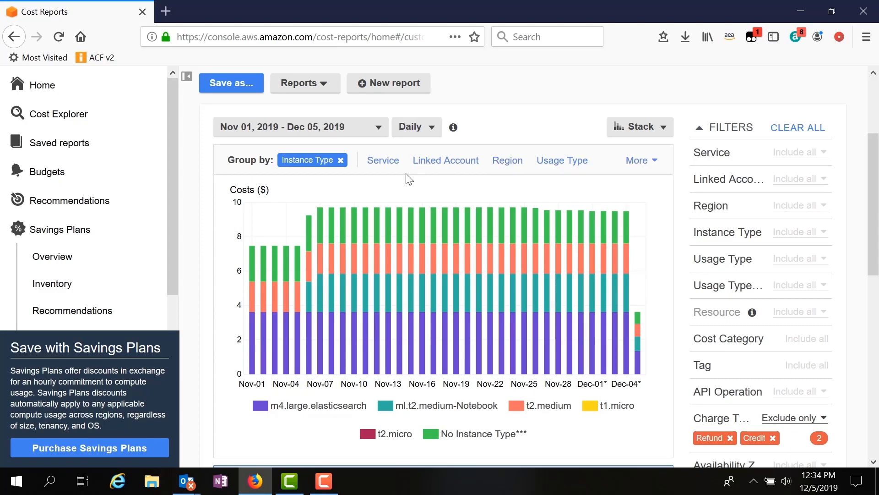
left_click(384, 162)
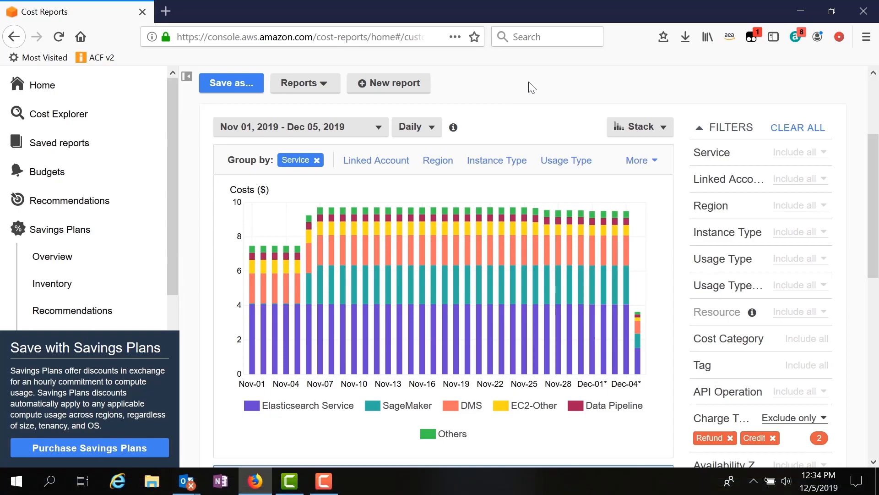
- Create a new Cost & Usage report with its date range set to year to date (YTD)
left_click(403, 88)
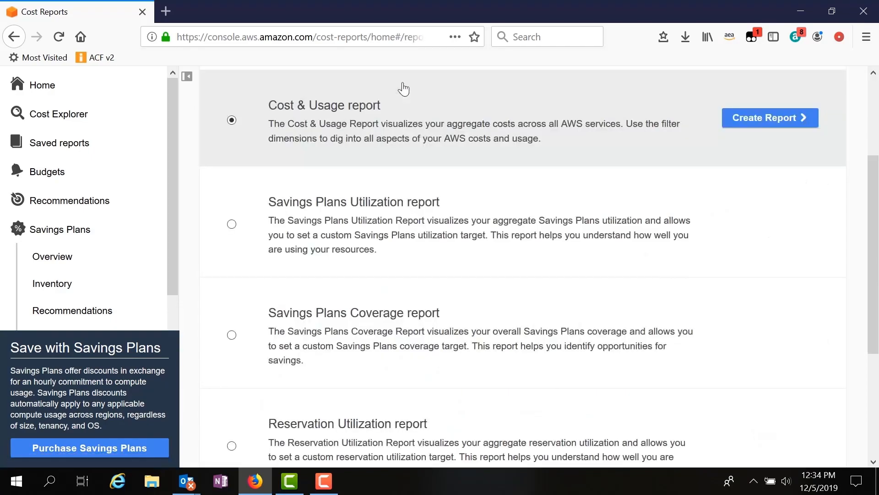
left_click(757, 122)
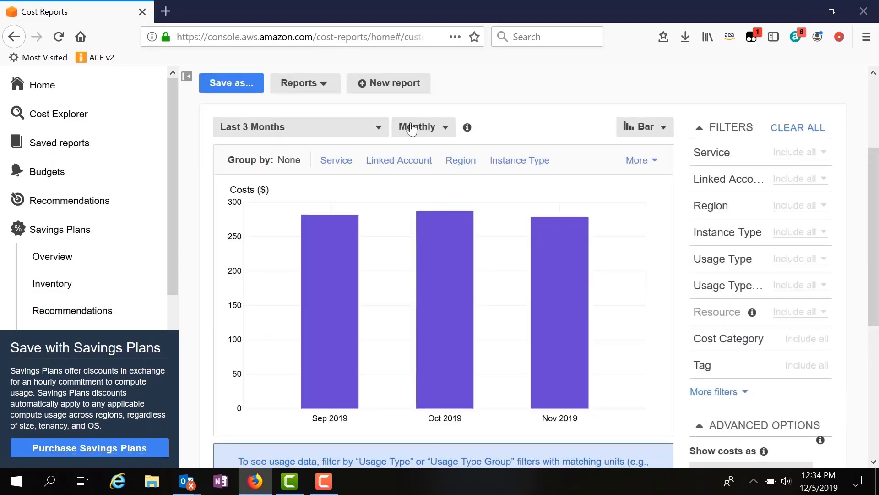
left_click(376, 131)
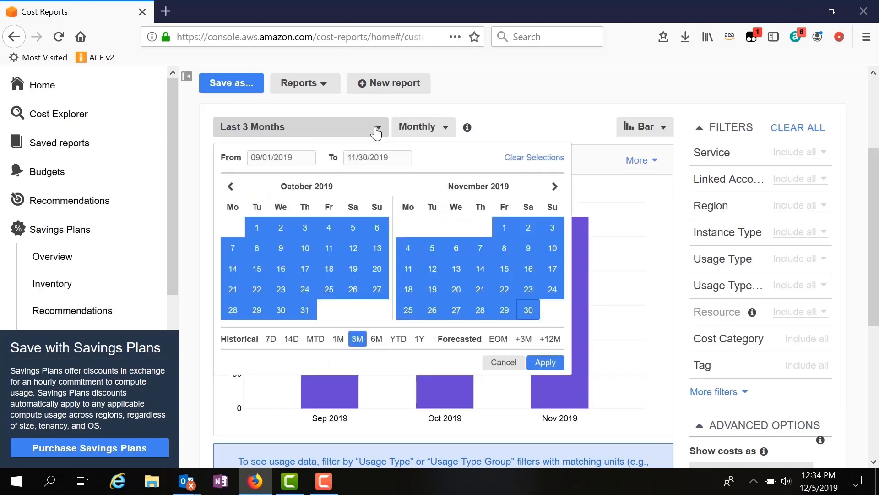
left_click(400, 342)
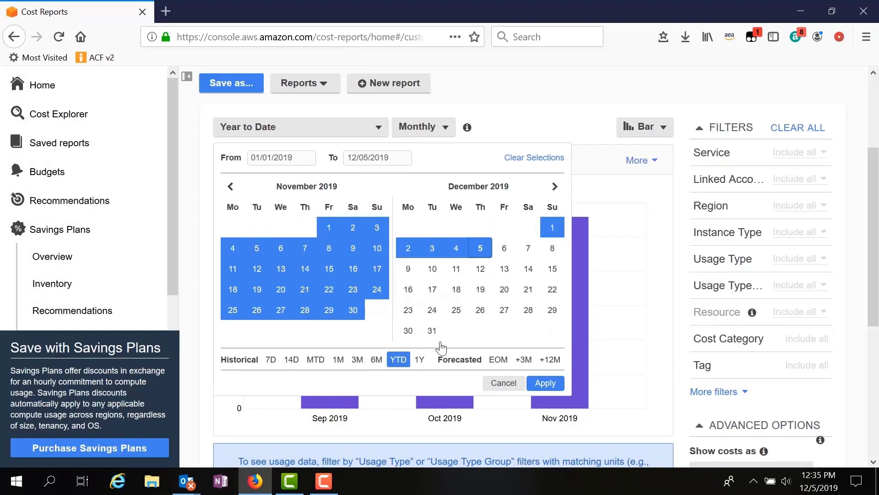
left_click(547, 386)
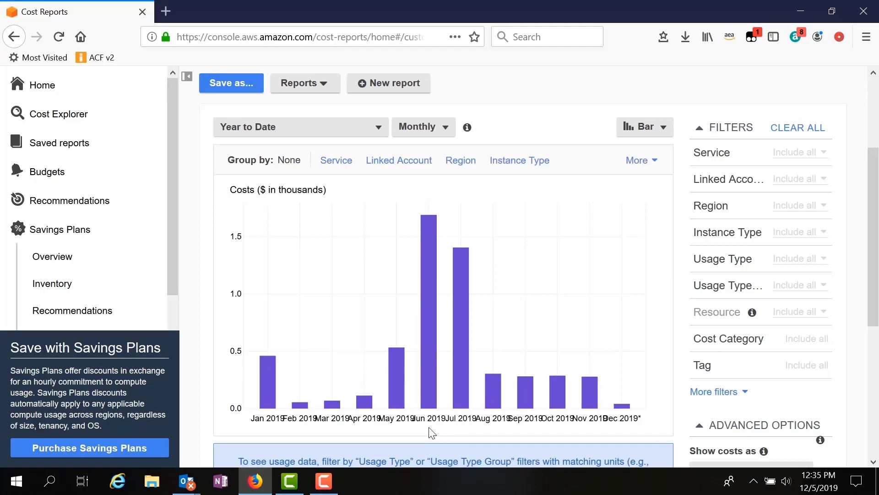
mouse_move(463, 314)
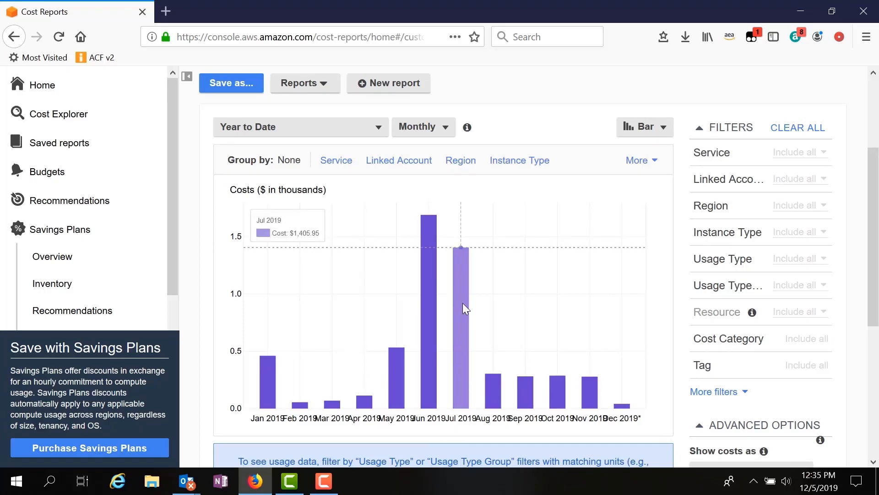
mouse_move(430, 216)
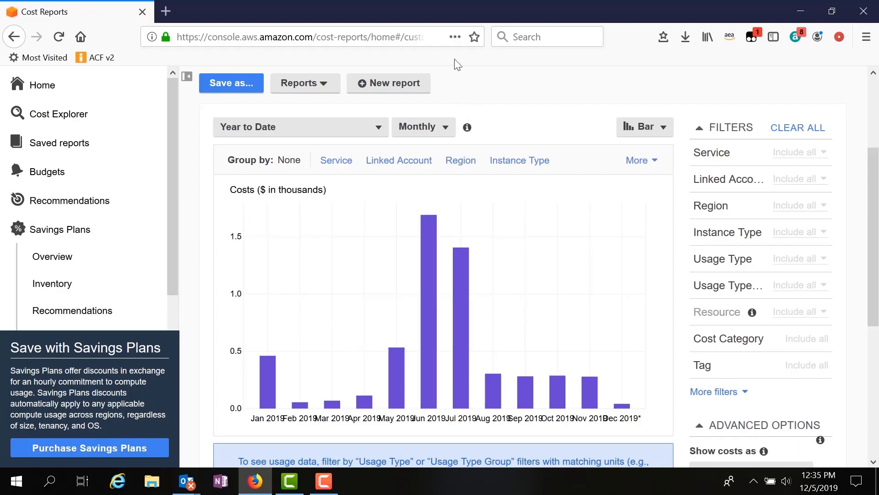
- Save the year-to-date report under the title "YTD Costs" followed by the IAM user name
left_click(239, 87)
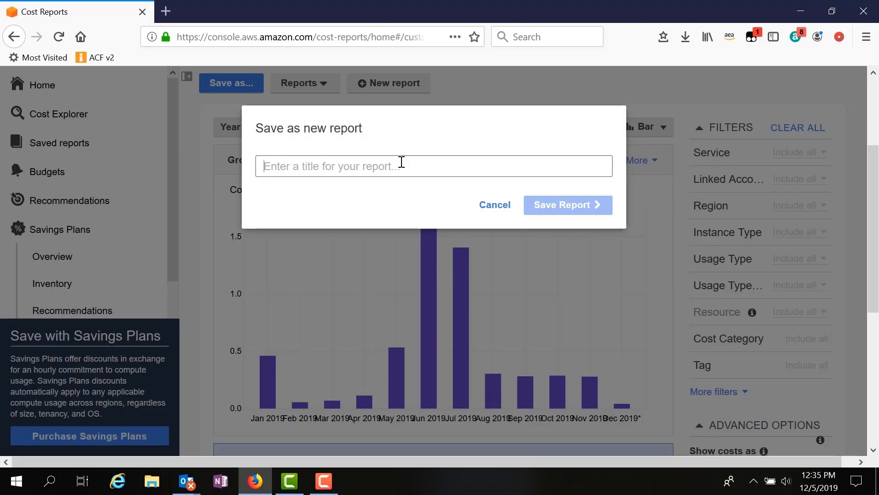
type("YTD Costs")
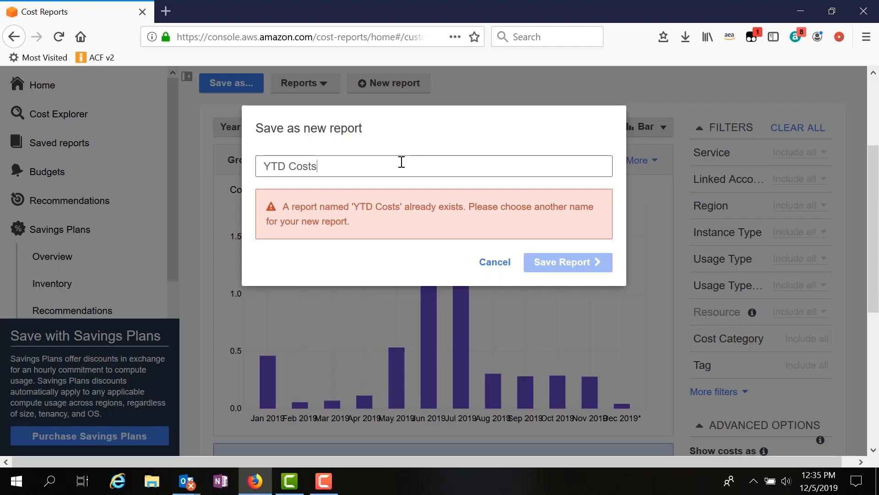
type("Mat")
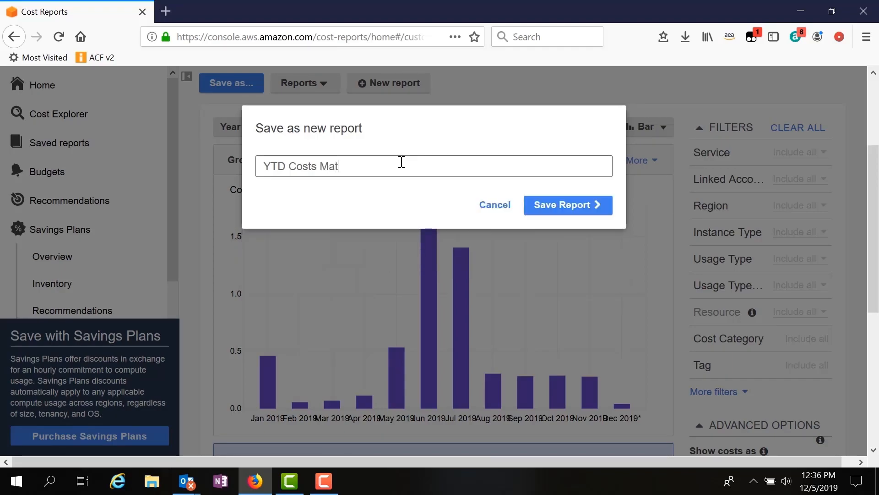
type("tBilling")
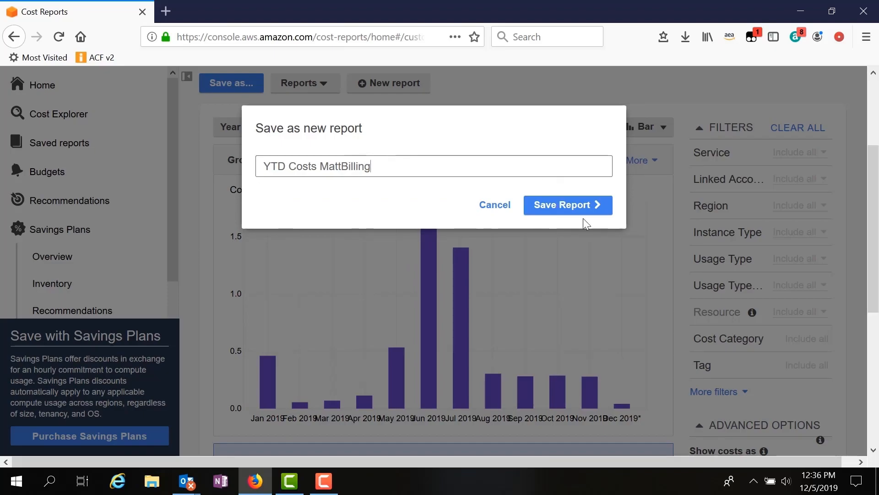
left_click(573, 209)
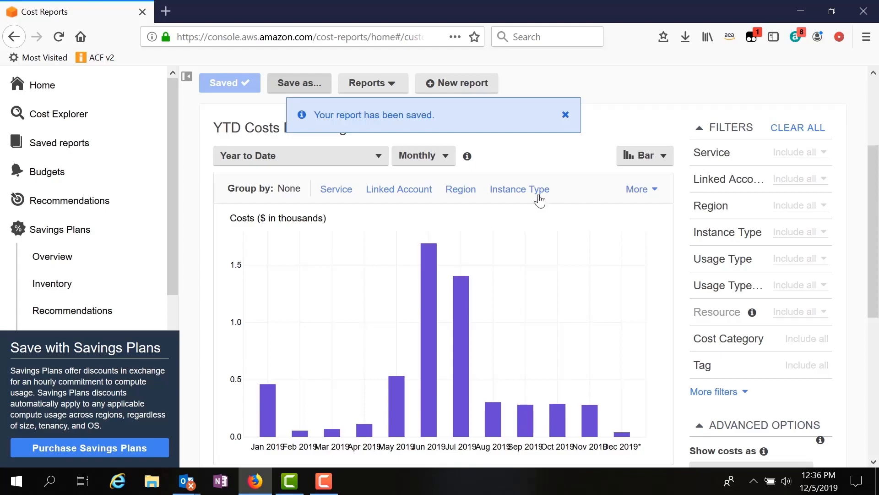
- Look through the saved reports list and open the newly saved year-to-date costs report
left_click(38, 151)
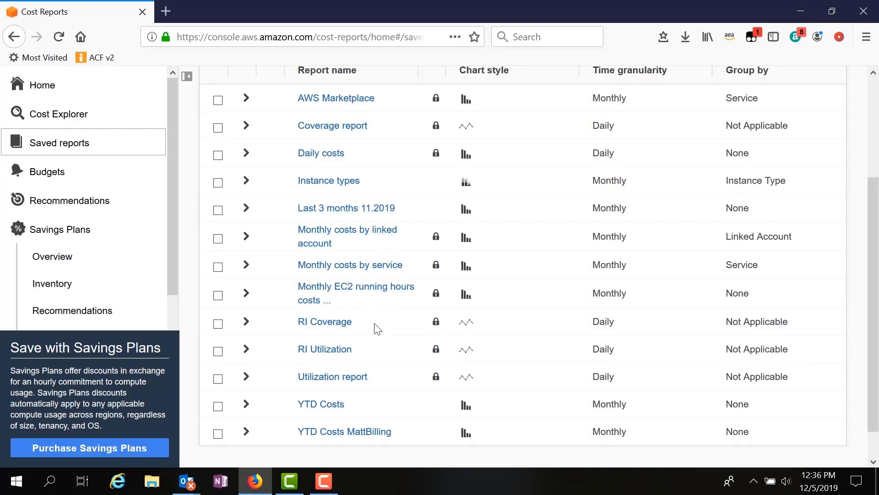
scroll(381, 357, "up", 2)
scroll(386, 351, "up", 3)
scroll(391, 324, "down", 3)
scroll(390, 300, "down", 3)
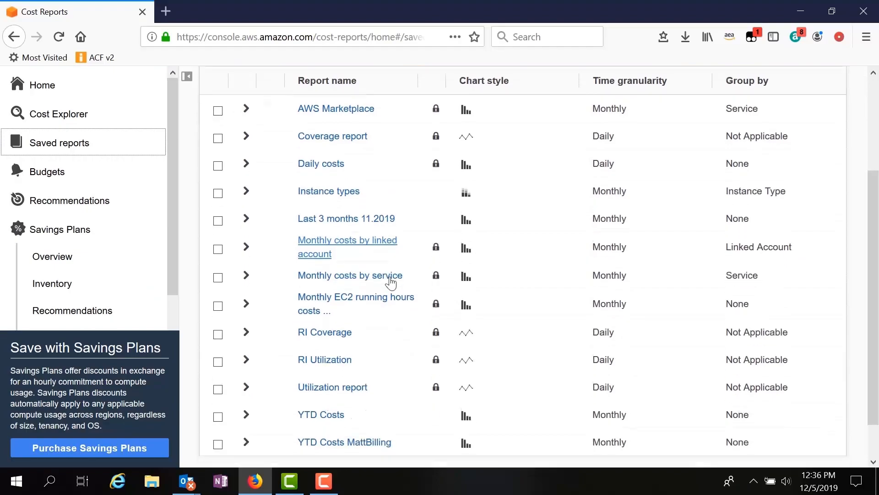
scroll(394, 286, "up", 1)
scroll(376, 348, "down", 3)
left_click(353, 397)
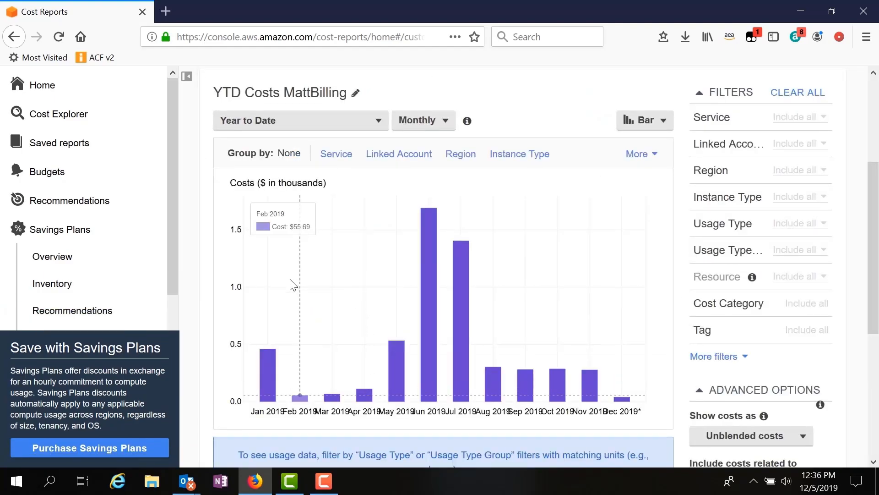
- Open AWS Budgets, review the details of the Monthly cost budget and return to the budget list
left_click(56, 178)
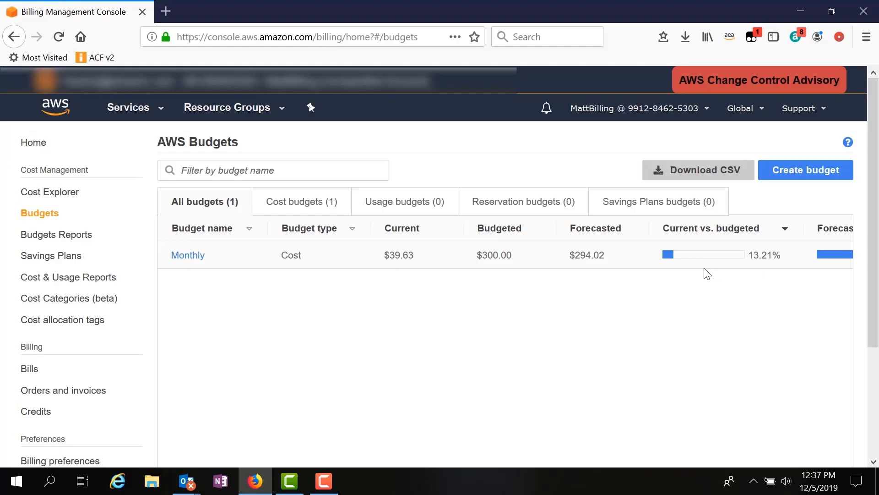
left_click(196, 255)
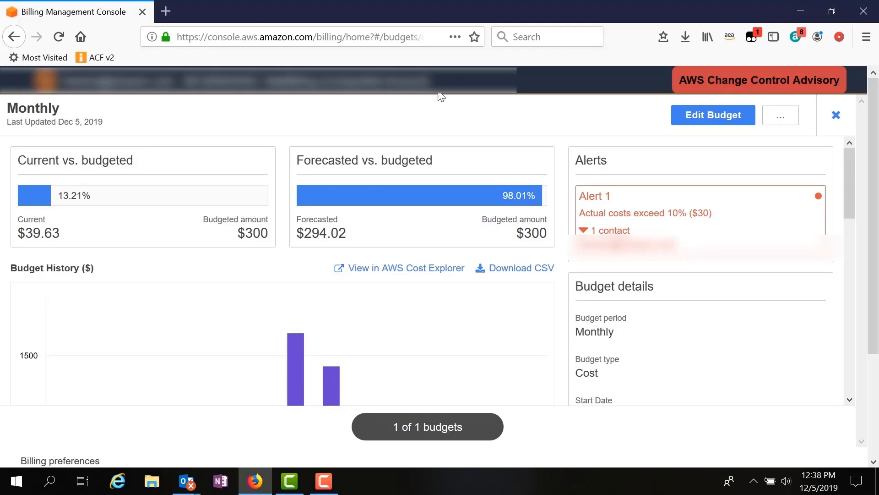
left_click(14, 38)
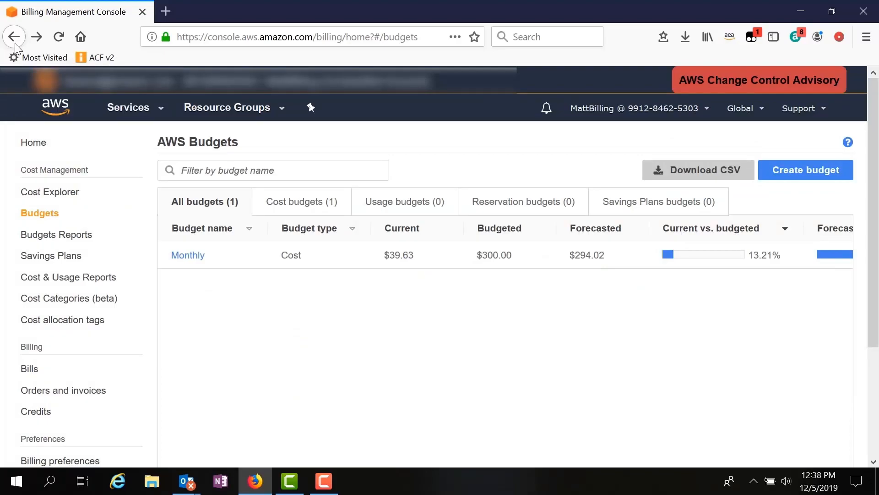